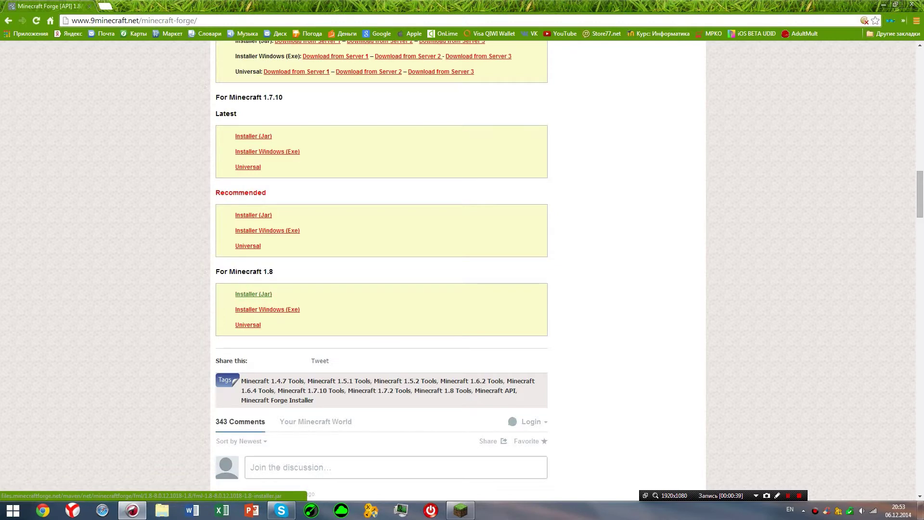
Step: Request the Installer (Jar) download for Minecraft 1.8, dismiss the download prompt and minimise the browser to reach the desktop files
click(253, 294)
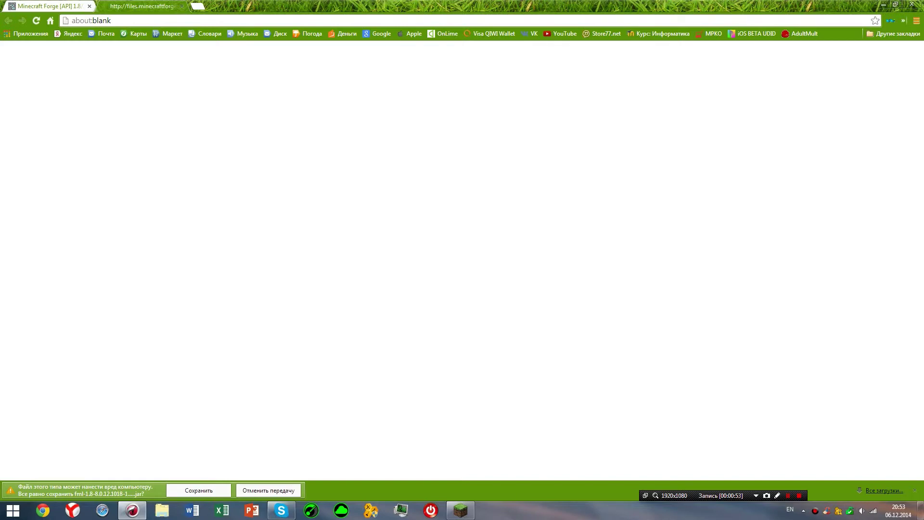
click(914, 490)
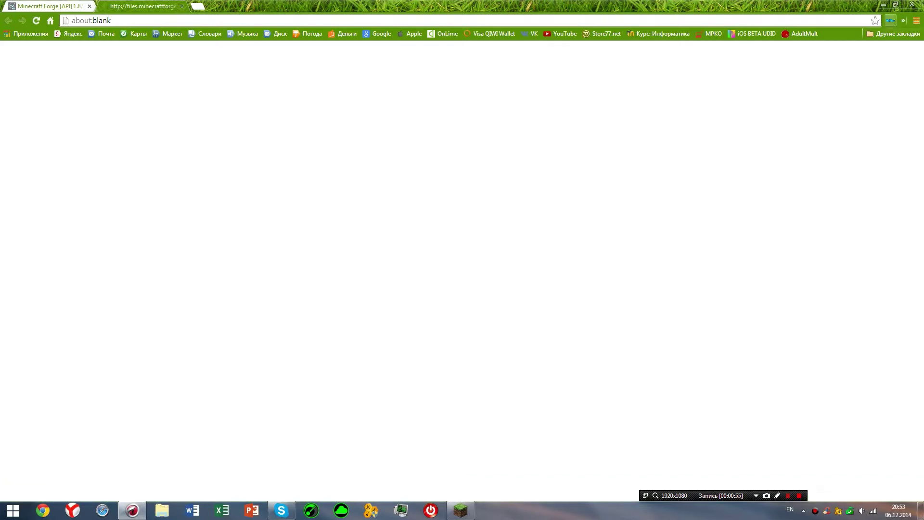
click(883, 5)
drag(592, 215, 433, 204)
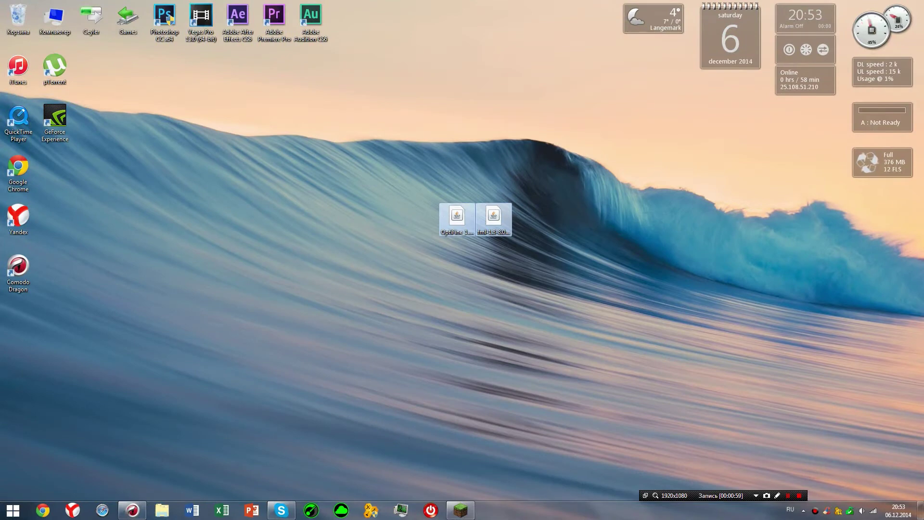
click(428, 207)
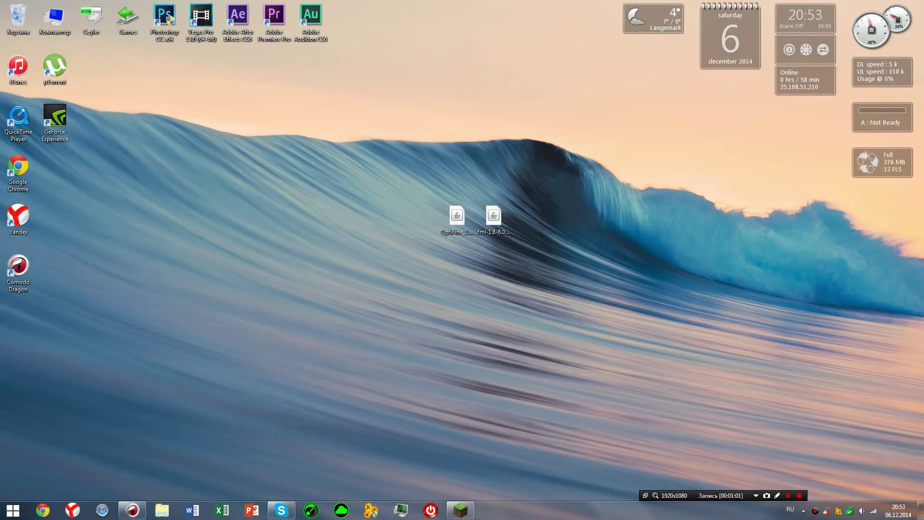
Step: Run Minecraft once with the 1.8 profile from the launcher, quit the game and minimise the launcher
click(461, 510)
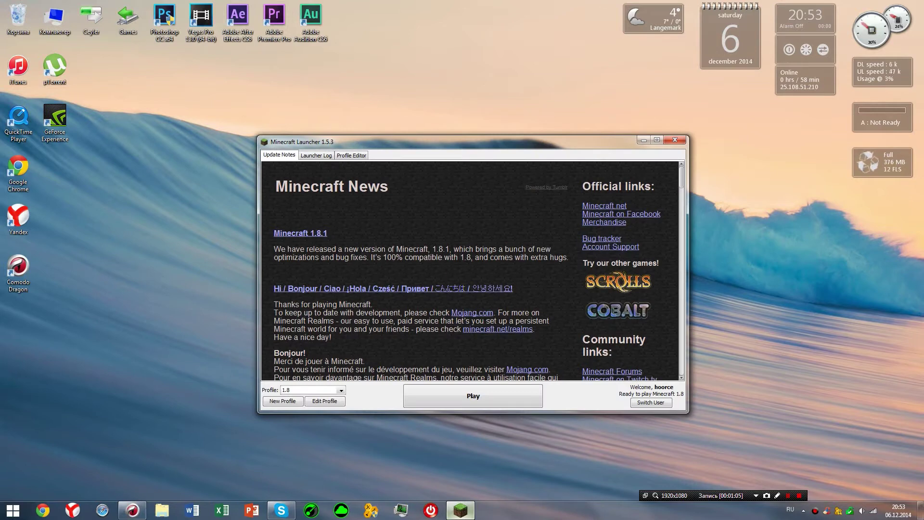
click(461, 509)
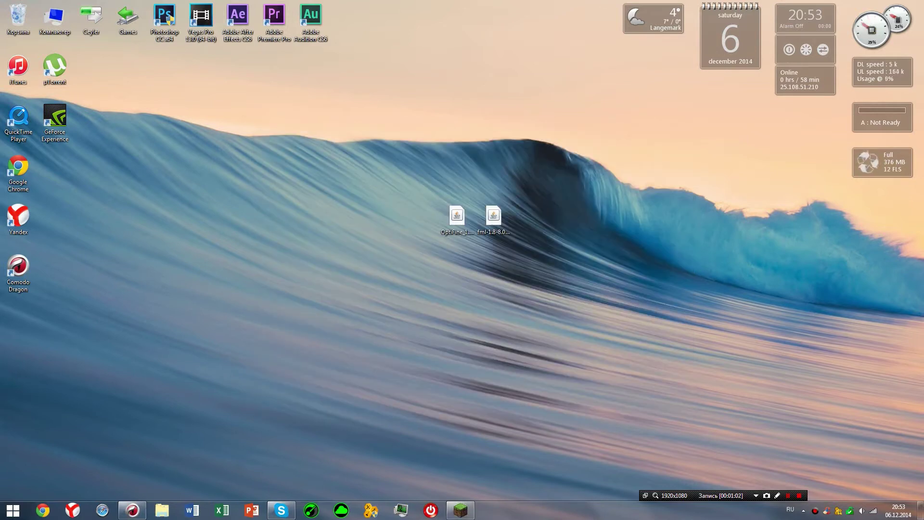
click(461, 509)
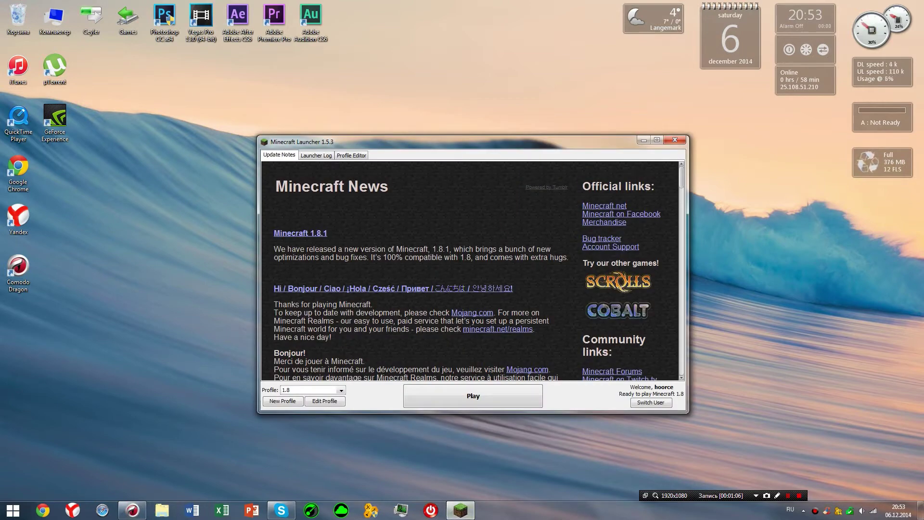
click(340, 390)
click(340, 390)
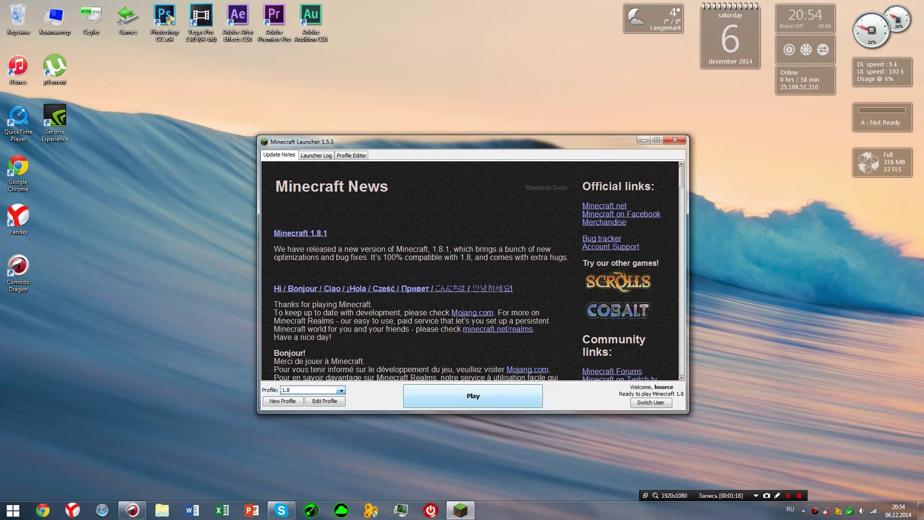
key(Return)
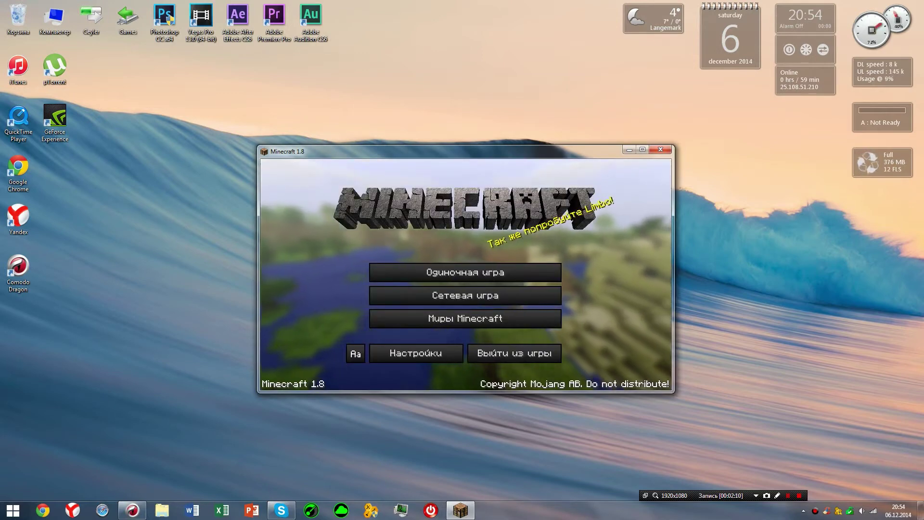
click(513, 353)
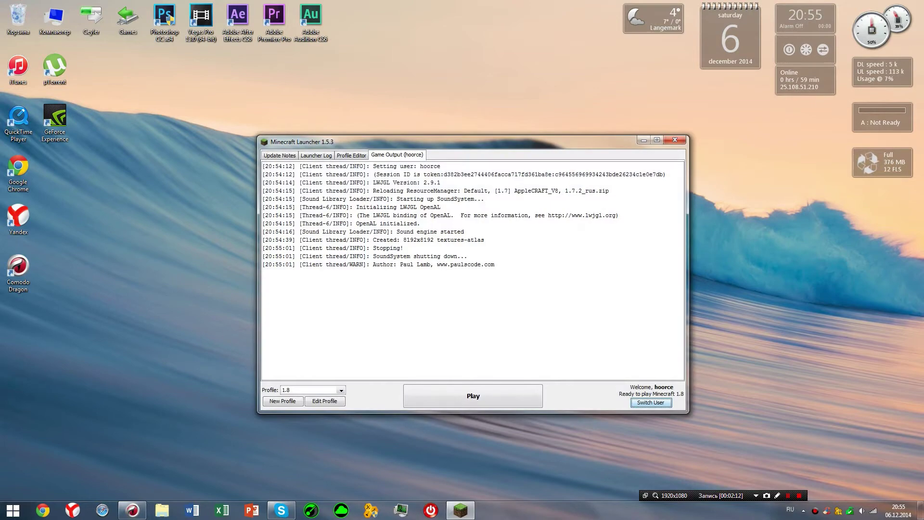
click(643, 140)
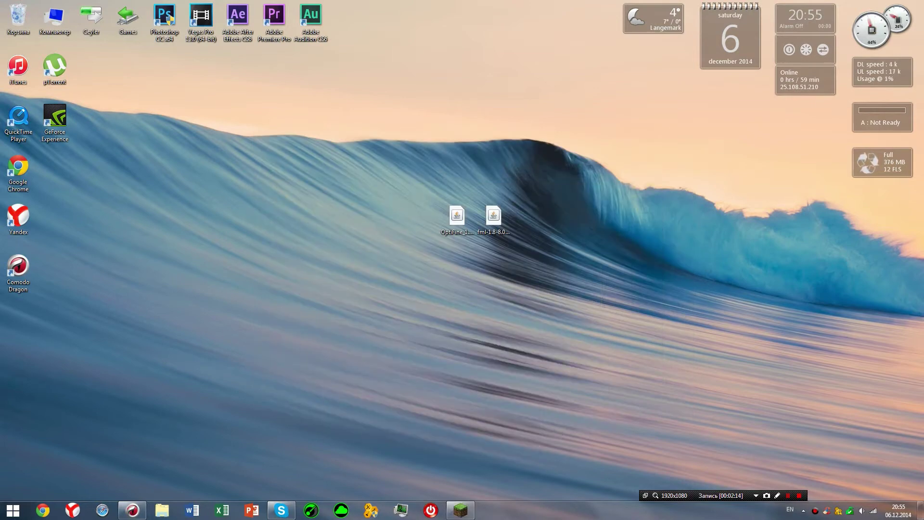
Step: Open the fml-1.8-8.0.12.1018-1.8 installer from the desktop
click(493, 216)
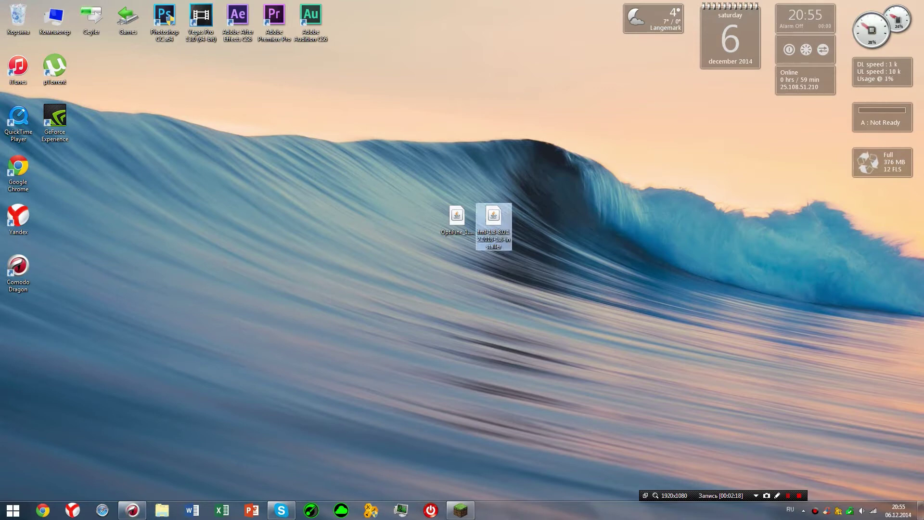
key(Return)
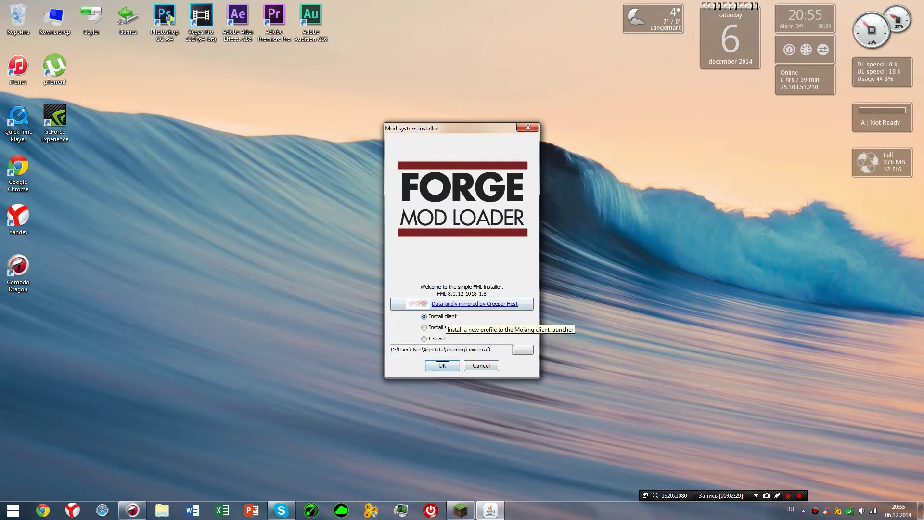
click(460, 510)
click(644, 139)
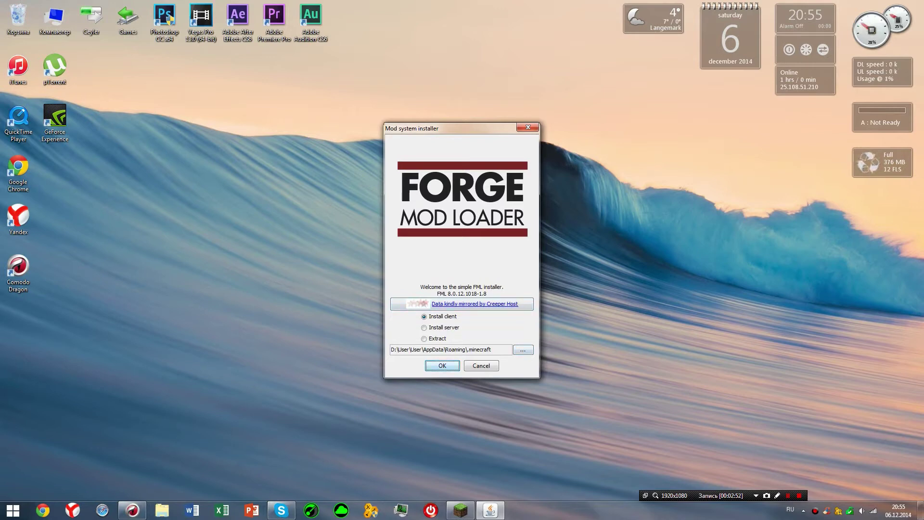
Step: Check the game directory path of the launcher's 1.8 profile for comparison with the installer's target folder
click(460, 510)
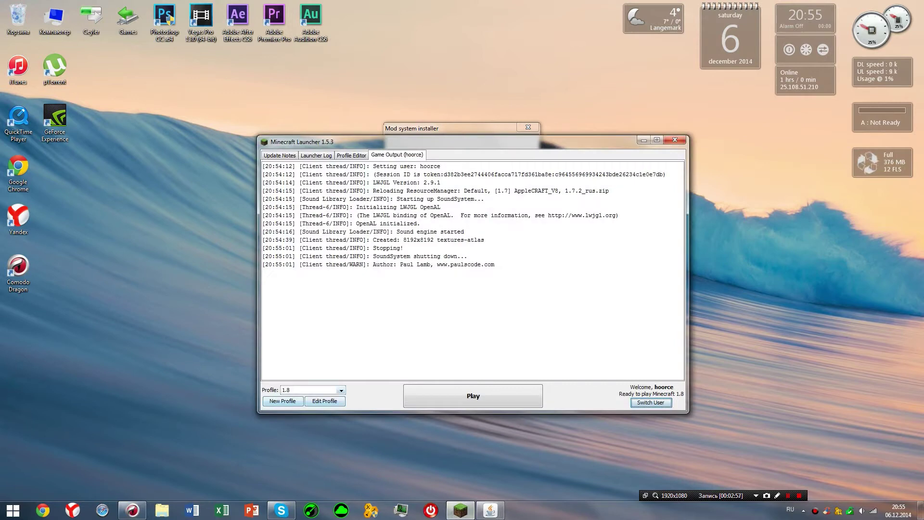
click(280, 155)
click(324, 401)
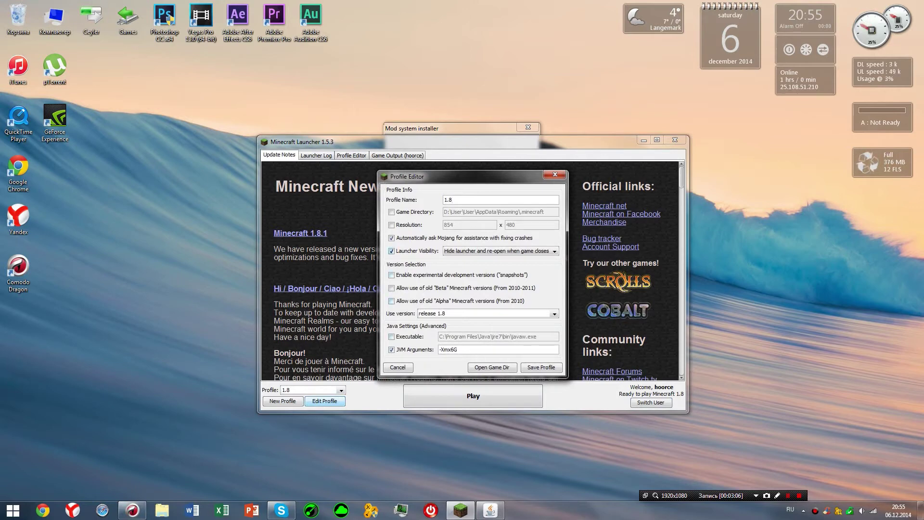
click(391, 212)
drag(443, 212, 544, 212)
click(391, 238)
click(391, 212)
click(541, 367)
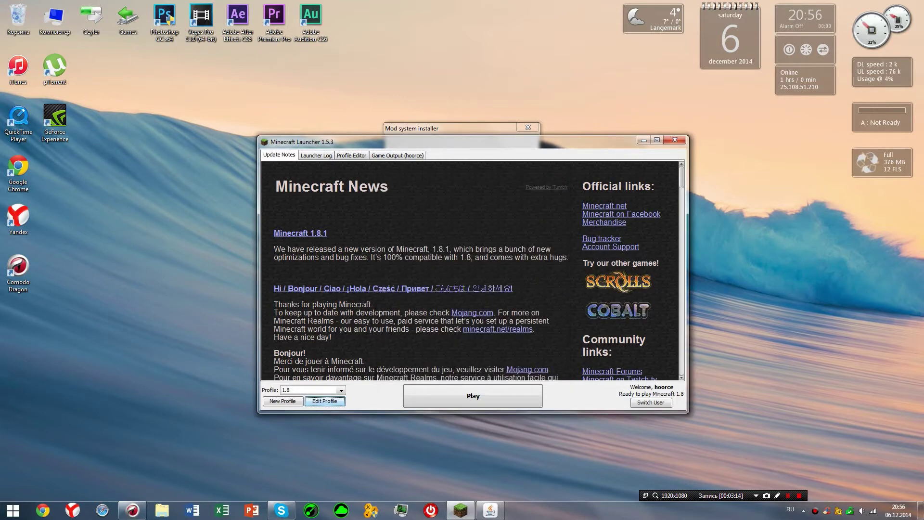
click(644, 140)
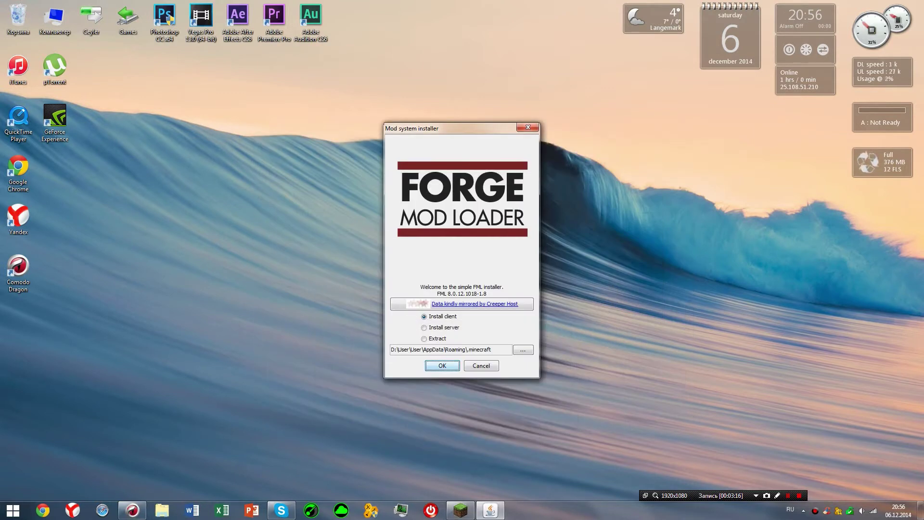
Step: Install the Forge Mod Loader client into D:\User\User\AppData\Roaming\.minecraft and close the completion message
drag(492, 350, 391, 350)
click(439, 350)
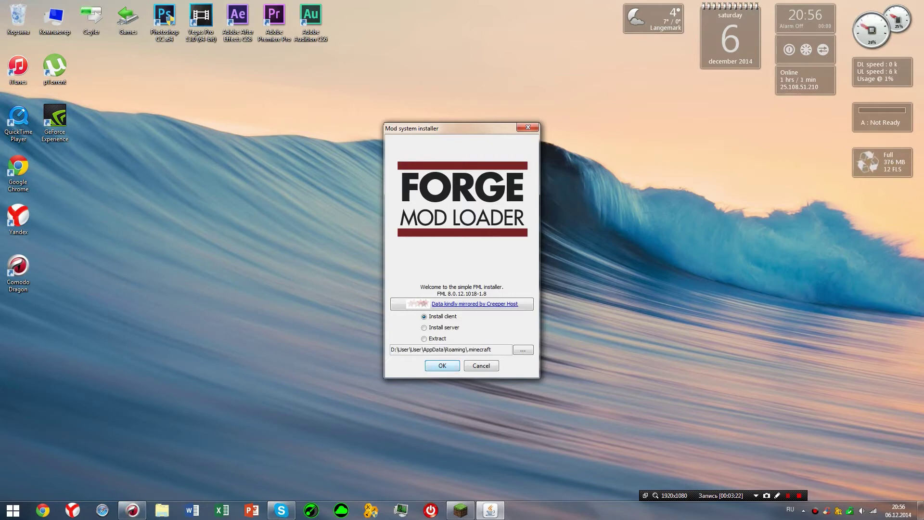
key(Return)
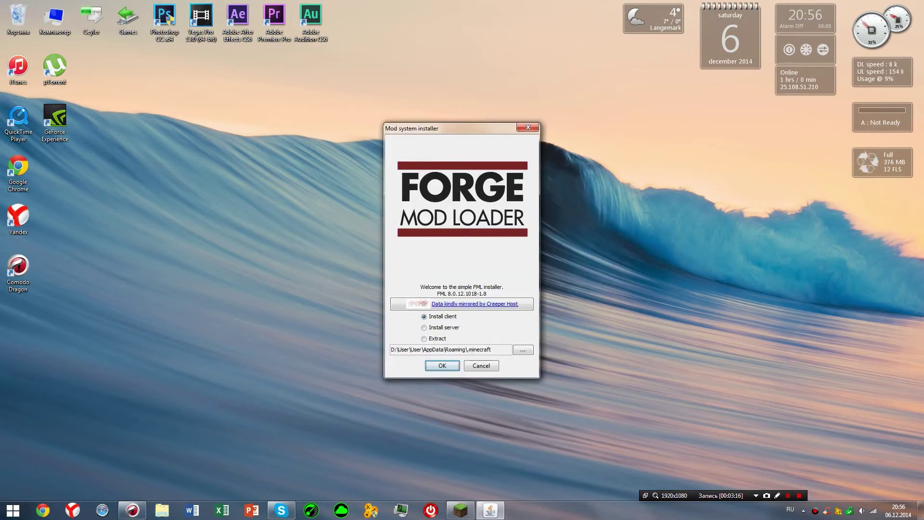
drag(492, 350, 398, 350)
click(452, 350)
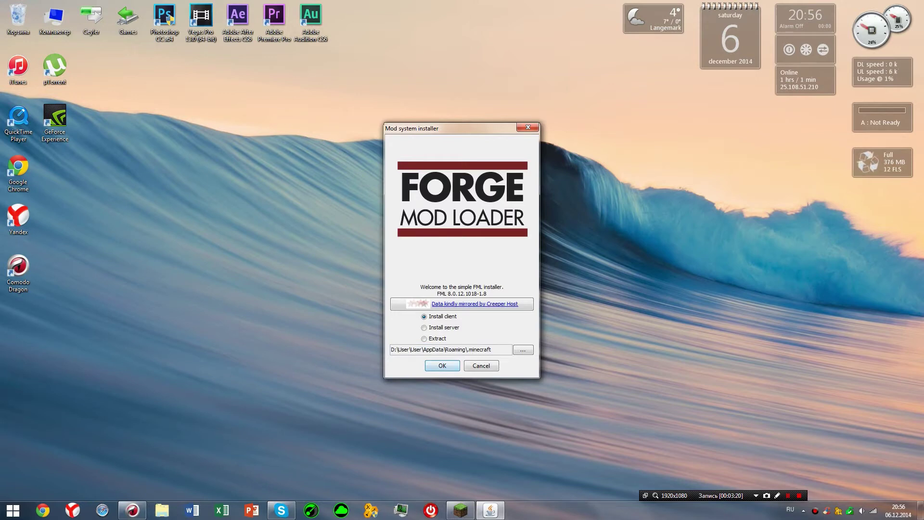
key(Return)
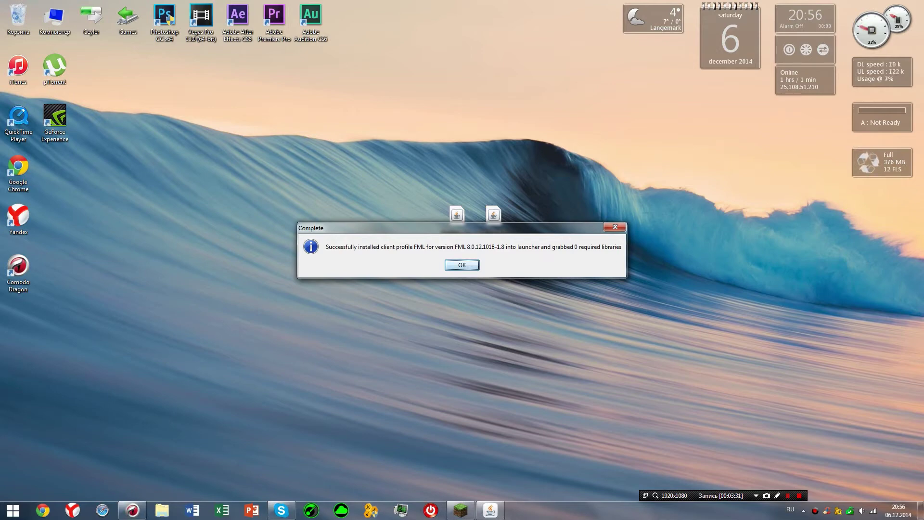
key(Return)
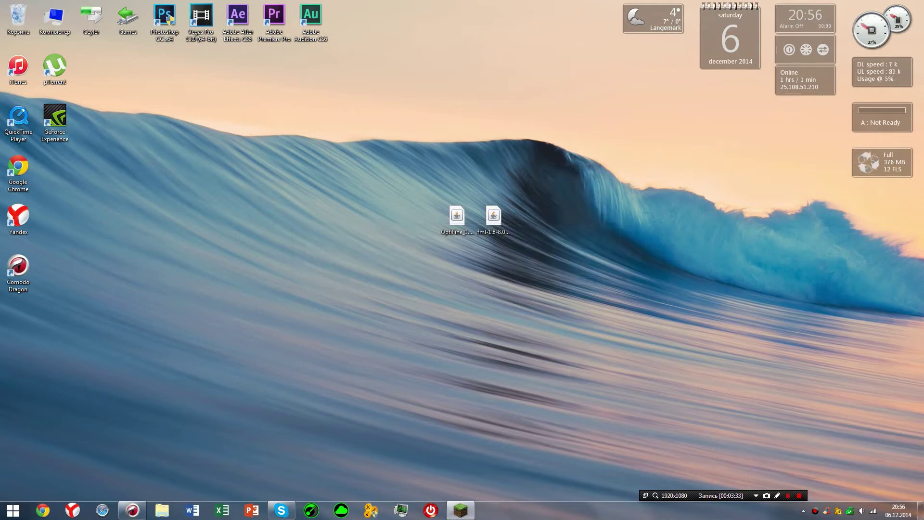
Step: Look through the launcher's profile list for the FML profile, keeping the 1.8 profile selected
click(460, 510)
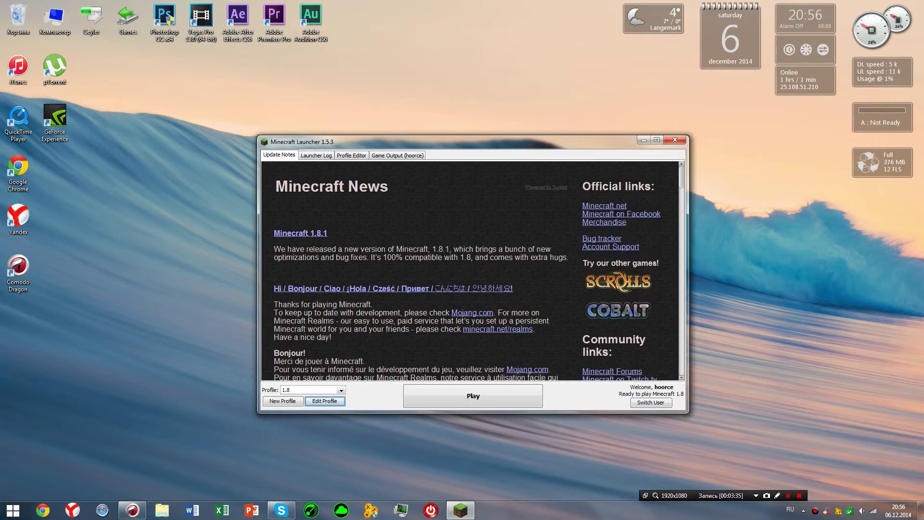
click(340, 391)
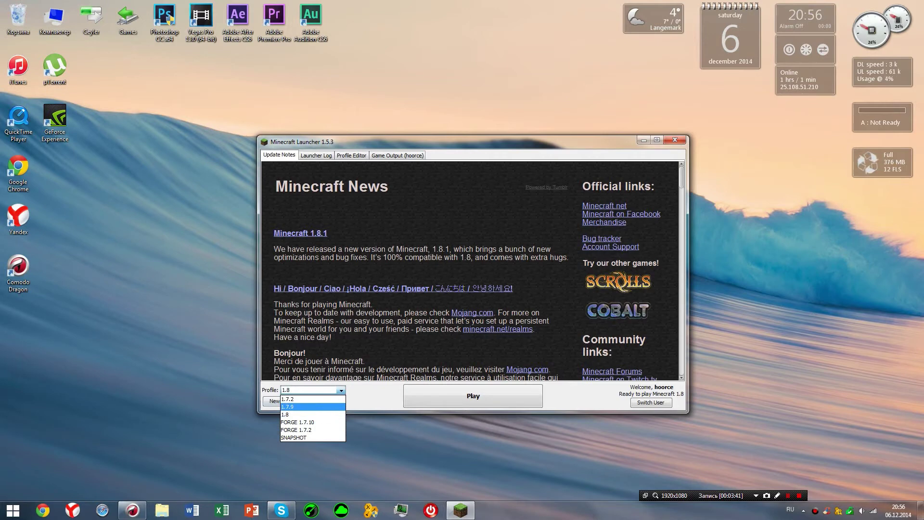
click(308, 414)
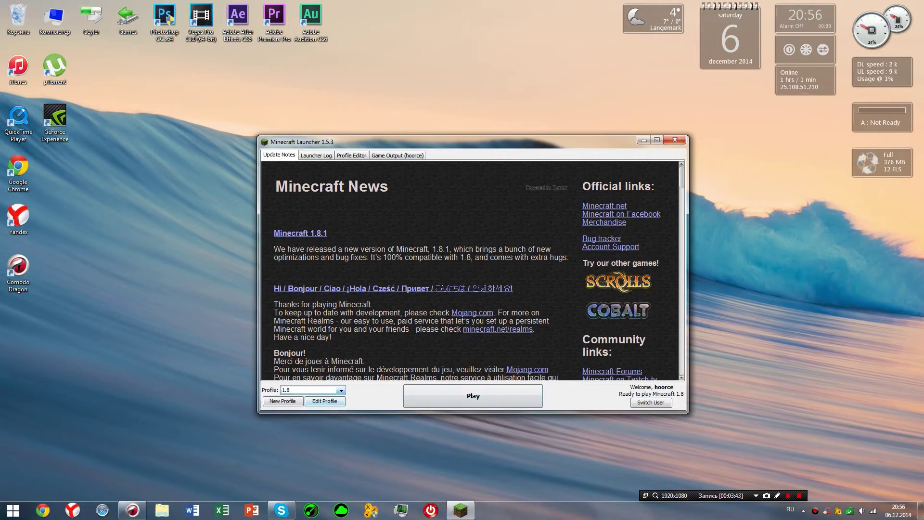
click(339, 390)
click(288, 415)
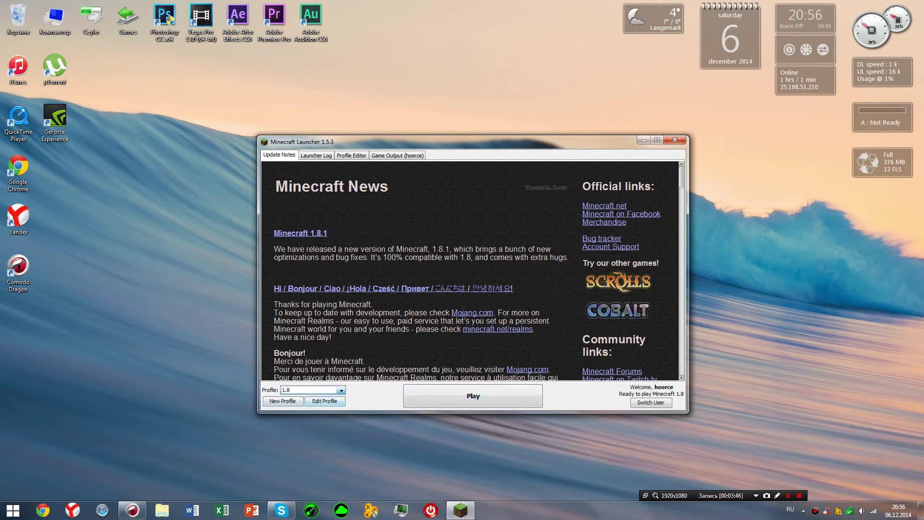
Step: Browse the available versions in a new profile based on 1.8 for the FML release, and discard the profile
click(283, 401)
click(510, 313)
scroll(505, 360, down, 8)
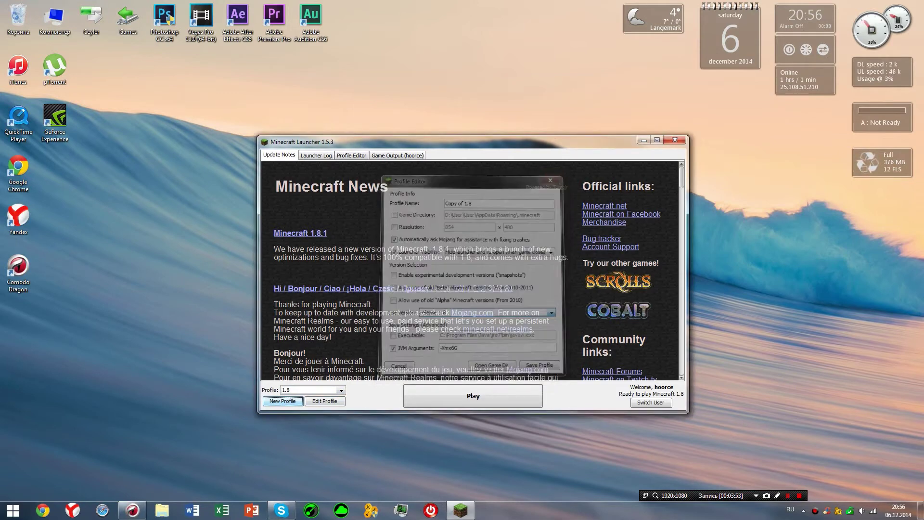
click(675, 140)
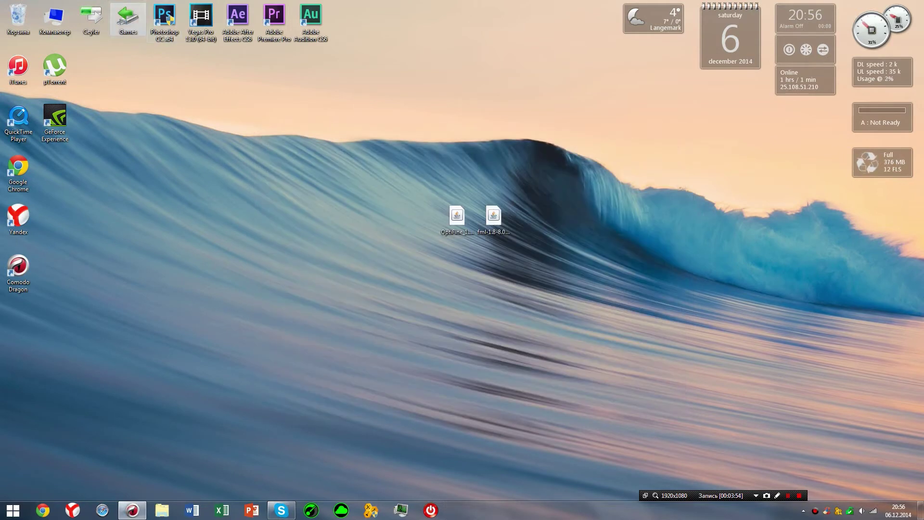
double_click(128, 19)
double_click(642, 349)
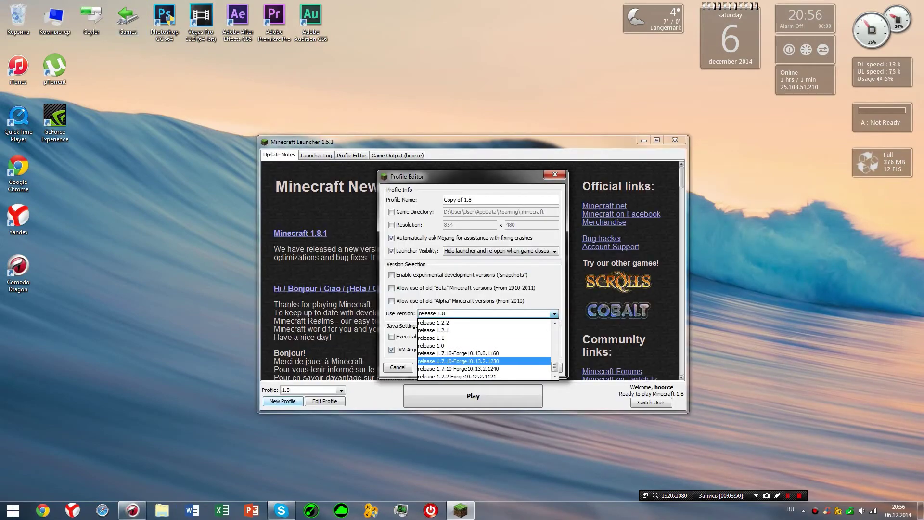
click(555, 175)
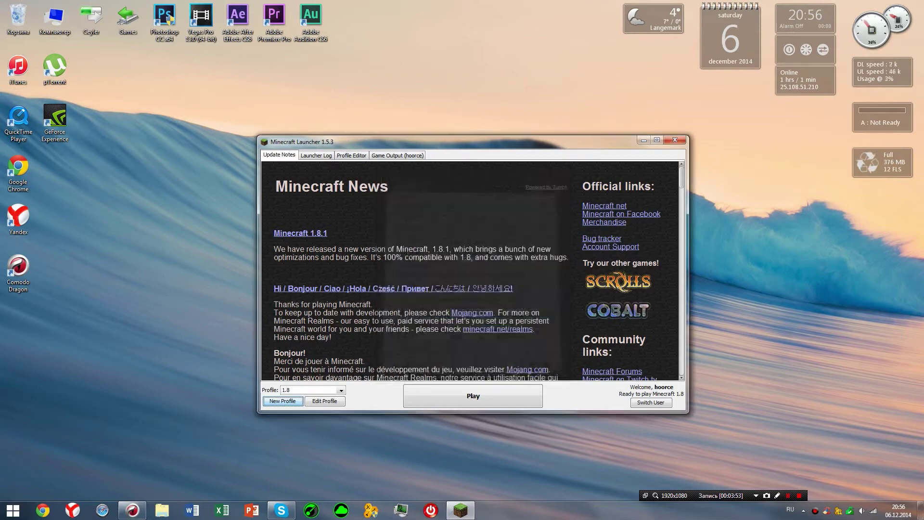
Step: Restart the Minecraft launcher from the Games shortcut and select the FML profile
click(675, 140)
double_click(128, 19)
double_click(642, 349)
click(882, 214)
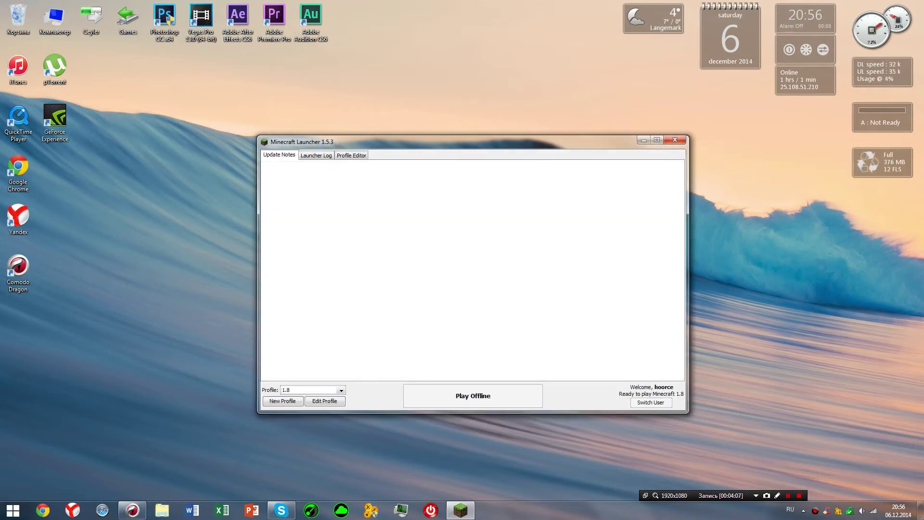
click(341, 390)
click(313, 421)
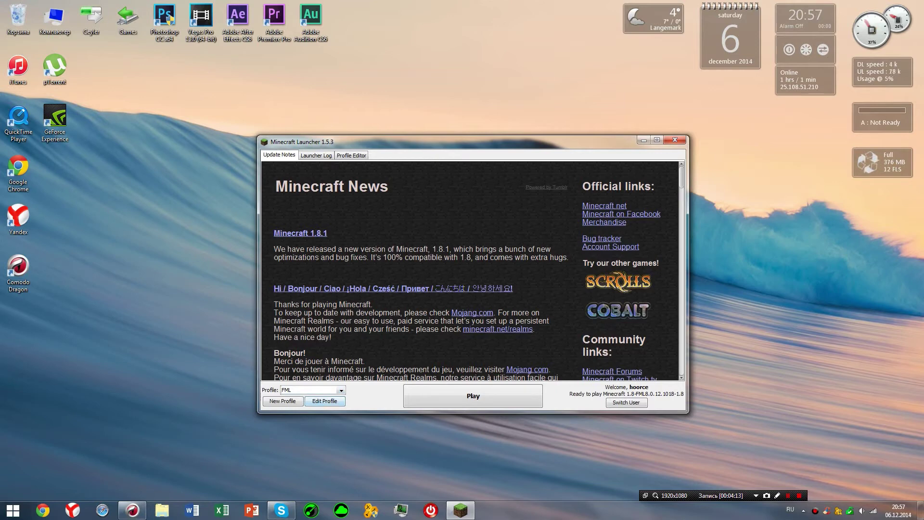
Step: Enable JVM arguments for the FML profile and set the maximum memory argument to -Xmx6G
click(324, 400)
click(331, 350)
click(392, 349)
key(BackSpace)
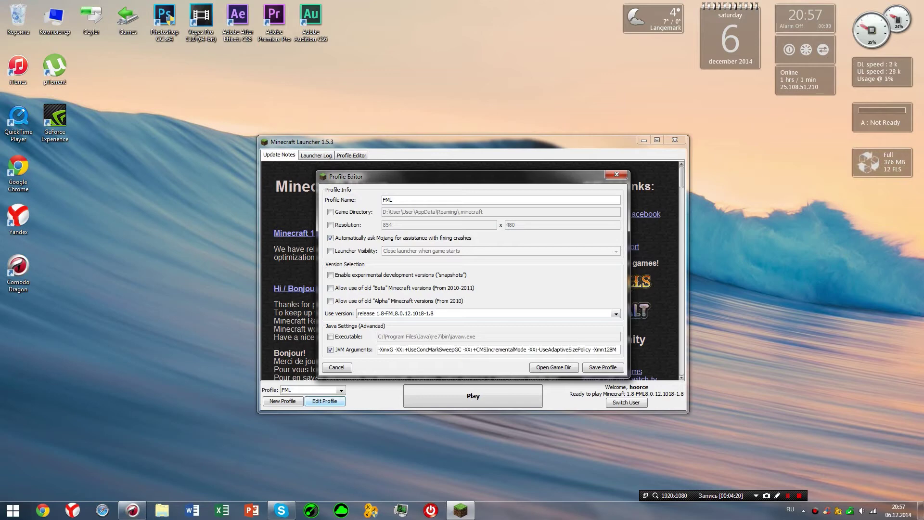
text(6)
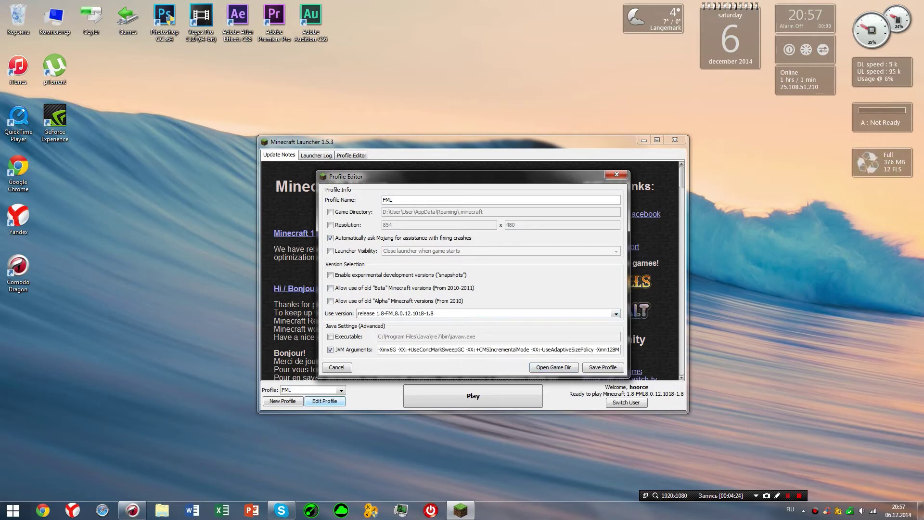
Step: Rename the FML profile to FORGE 1.8 and save it
key(BackSpace)
key(BackSpace)
text(АЩКПУ)
key(BackSpace)
key(BackSpace)
key(BackSpace)
key(BackSpace)
key(BackSpace)
key(BackSpace)
key(BackSpace)
text(АЩКП)
key(BackSpace)
key(BackSpace)
key(BackSpace)
key(BackSpace)
key(alt+shift)
text(FORGE)
text(1.)
click(602, 368)
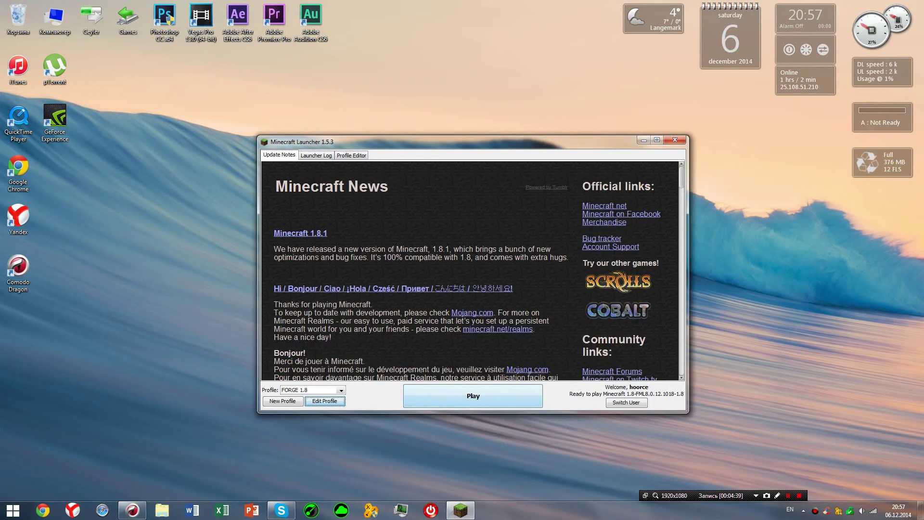
Step: Launch the game once with the FORGE 1.8 profile and close it at the main menu
click(341, 390)
click(308, 437)
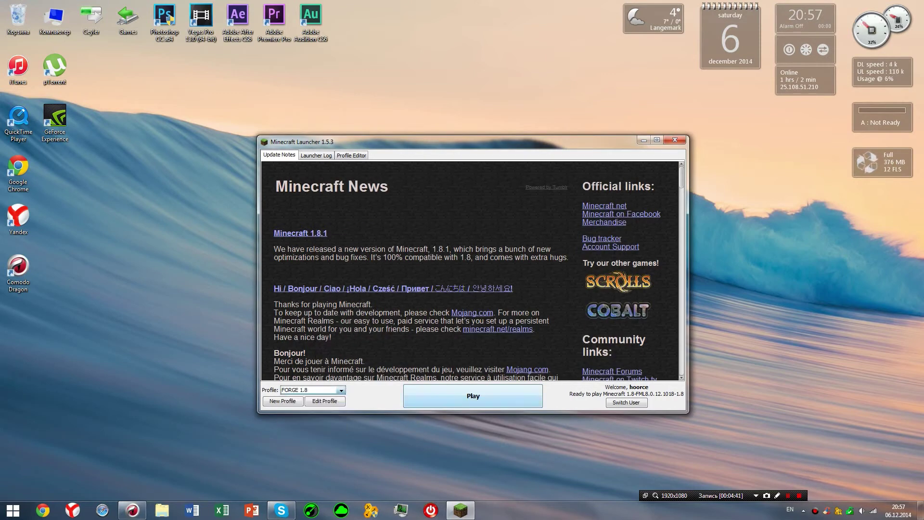
click(473, 396)
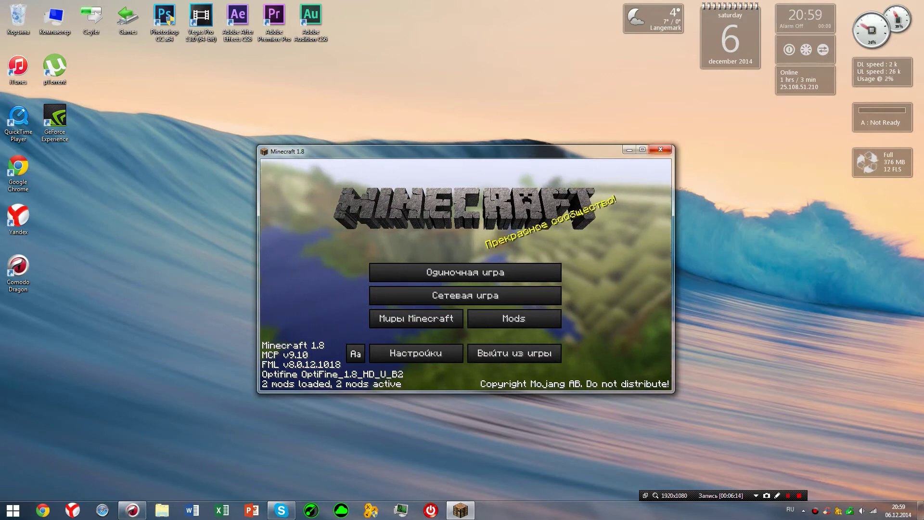
key(alt+F4)
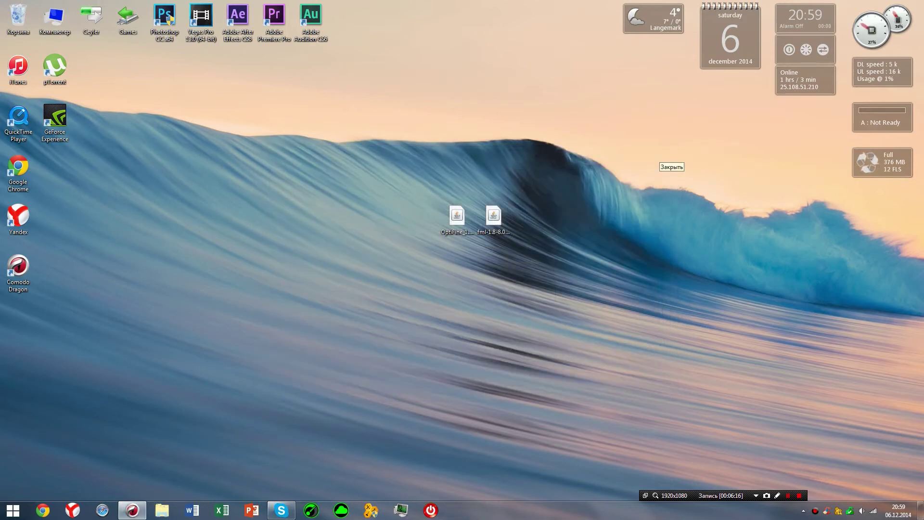
Step: Open the Roaming folder through a system search for %appdata%
key(super)
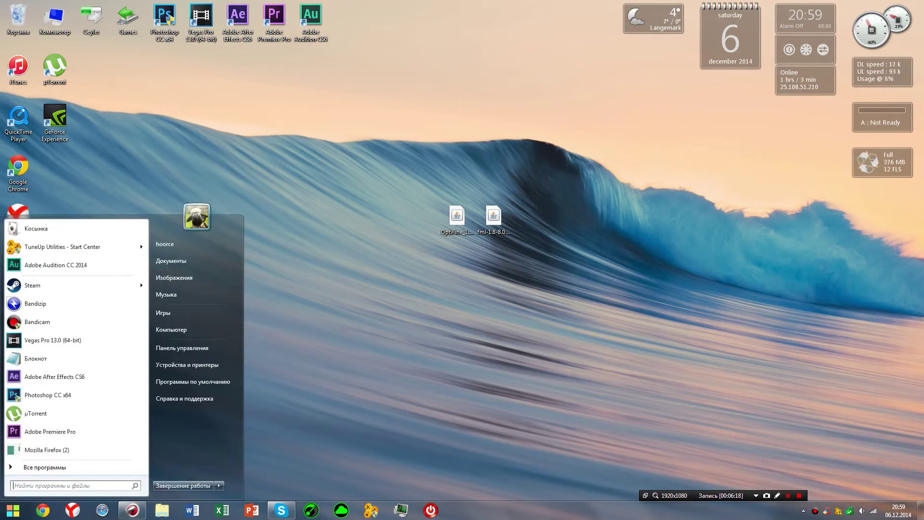
text(%)
text(%appadata)
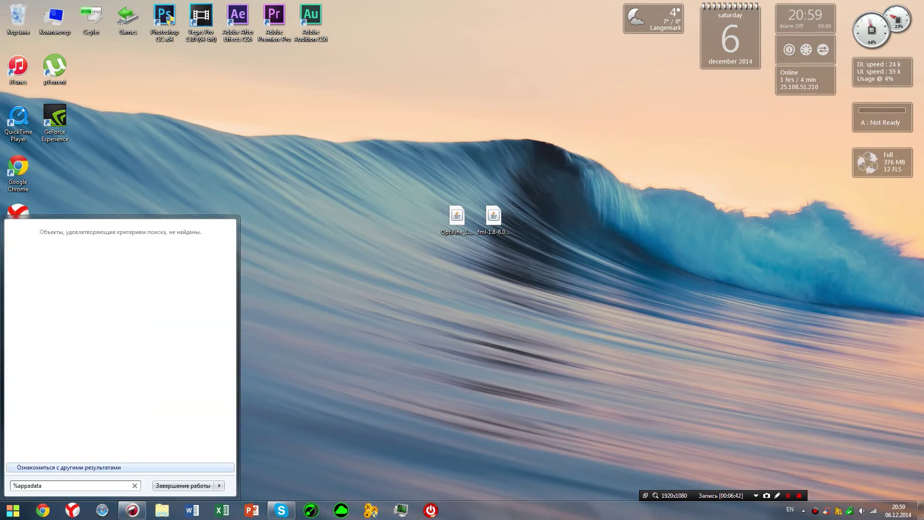
text(%)
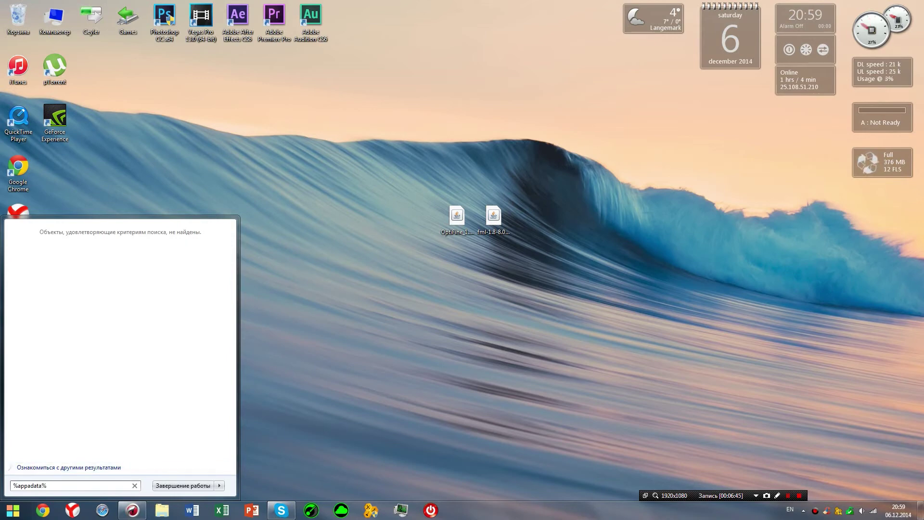
key(BackSpace)
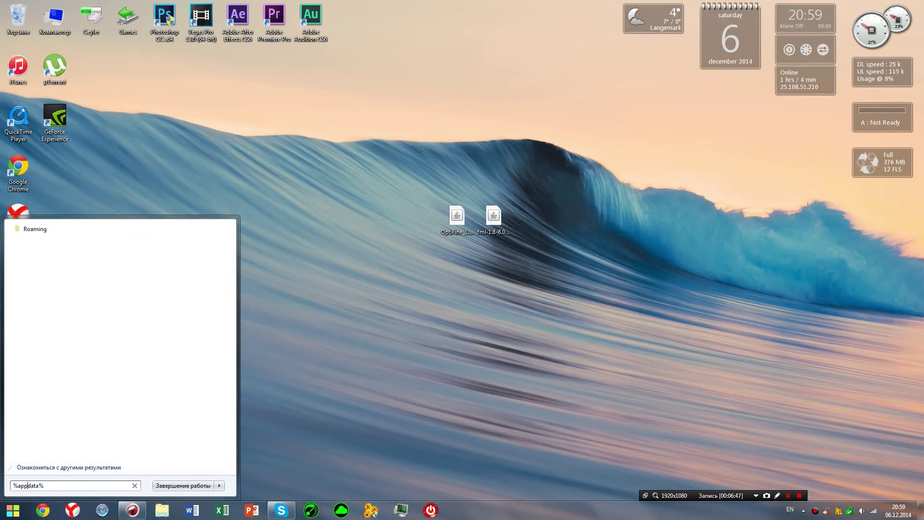
key(Return)
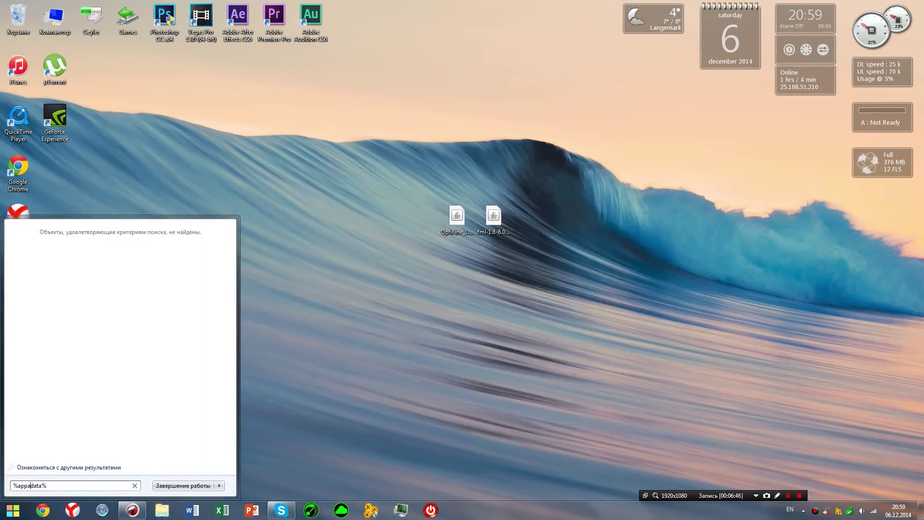
key(BackSpace)
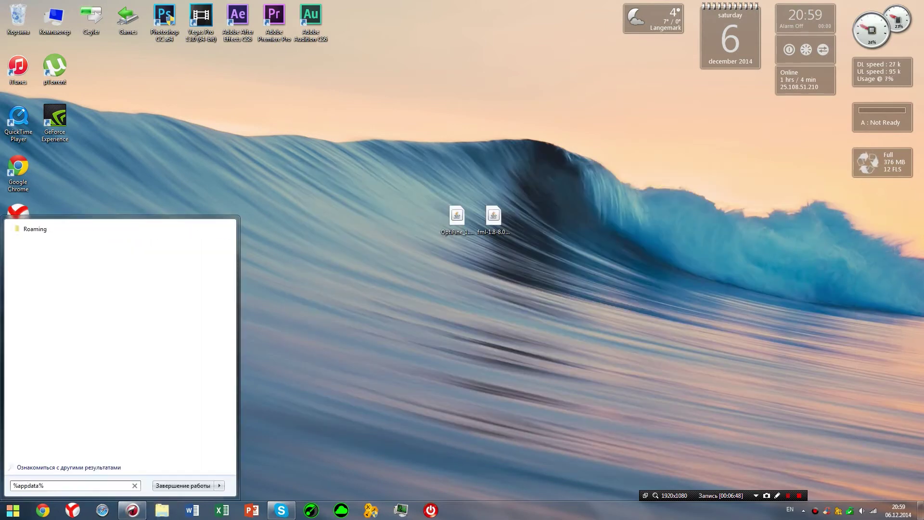
key(Return)
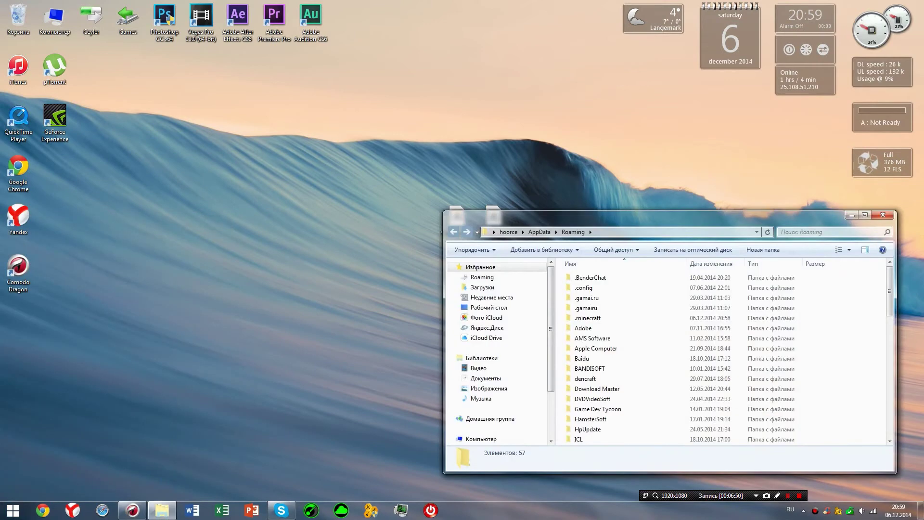
Step: Open the mods folder inside the .minecraft directory
drag(683, 217, 528, 170)
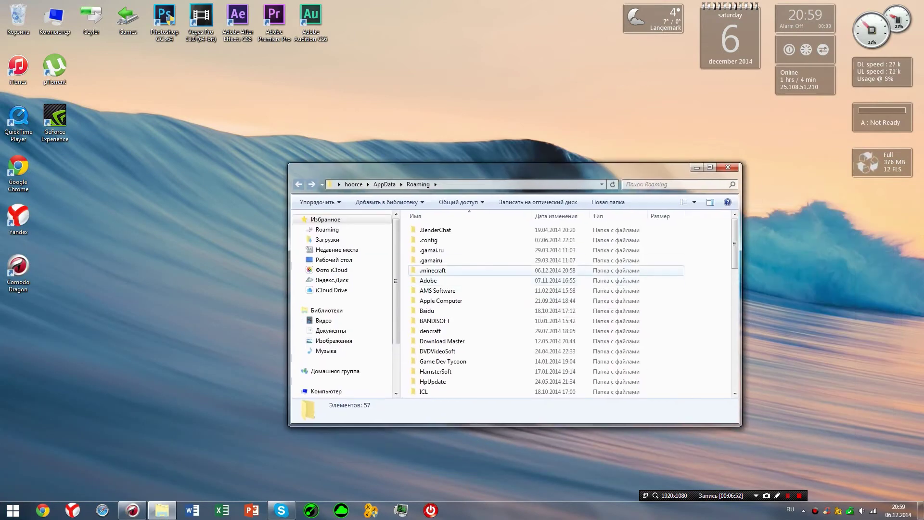
double_click(469, 271)
scroll(481, 331, down, 3)
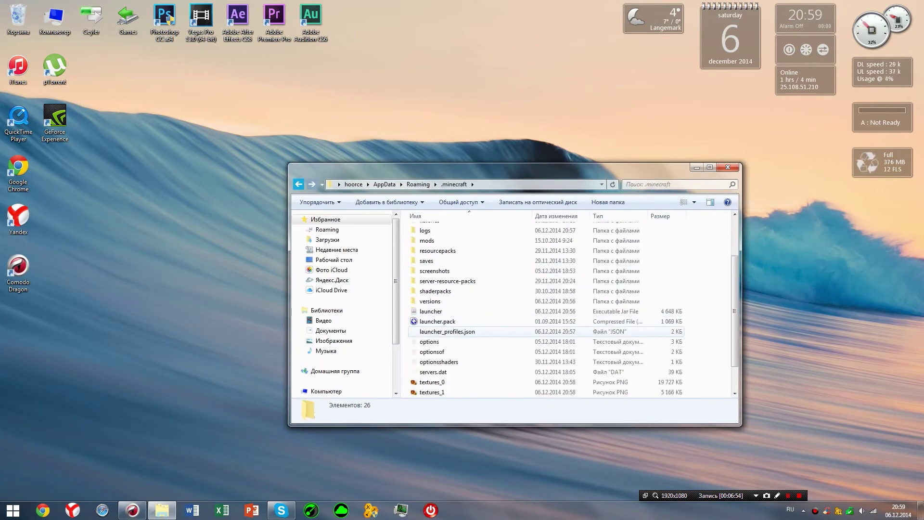
scroll(481, 329, up, 3)
double_click(427, 301)
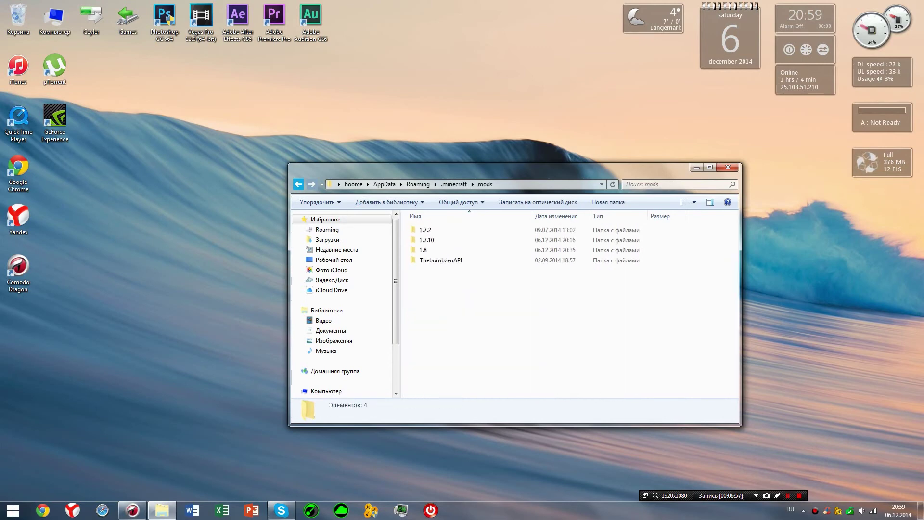
Step: Look into the 1.7.10 mods folder, go back and open the 1.8 folder
drag(407, 227, 688, 247)
click(690, 254)
double_click(427, 239)
key(BackSpace)
double_click(445, 250)
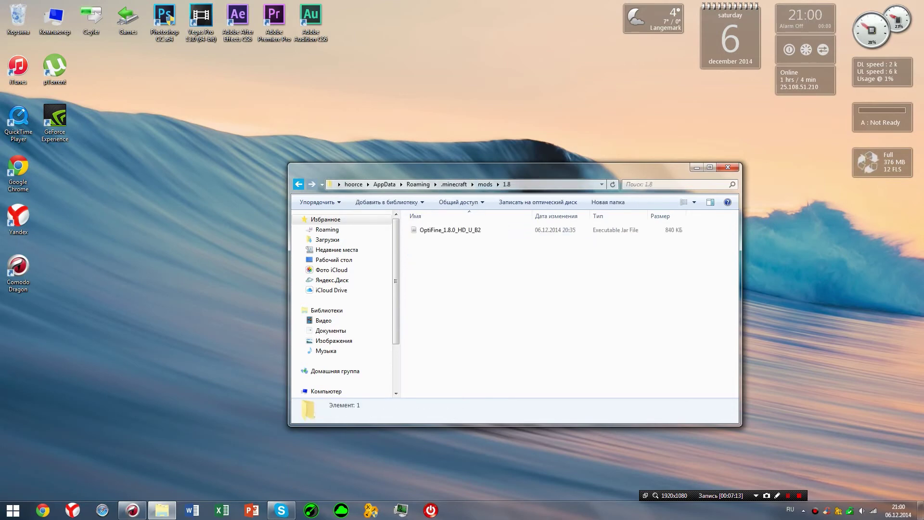
Step: Move the OptiFine_1.8.0_HD_U_B2 jar from the desktop into mods\1.8, replacing the existing file, and close the folder
drag(462, 169, 687, 152)
drag(456, 216, 733, 285)
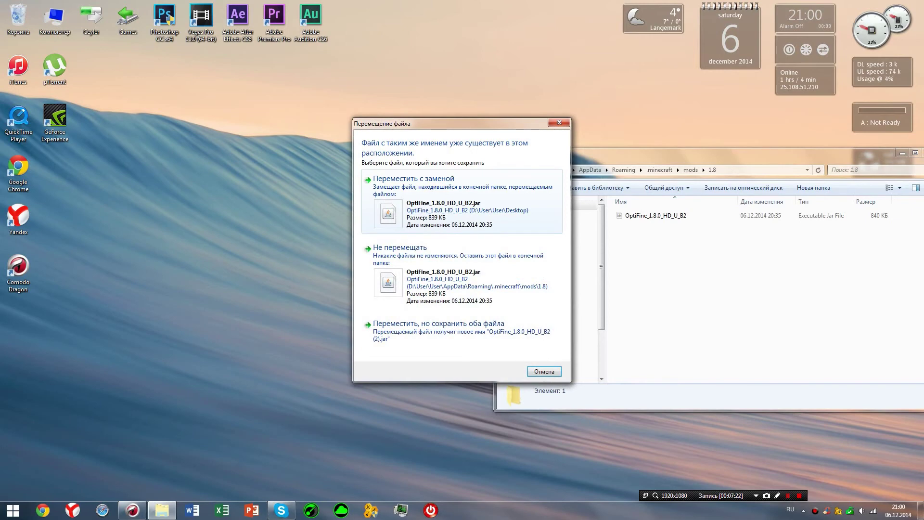
click(462, 202)
drag(620, 153, 342, 146)
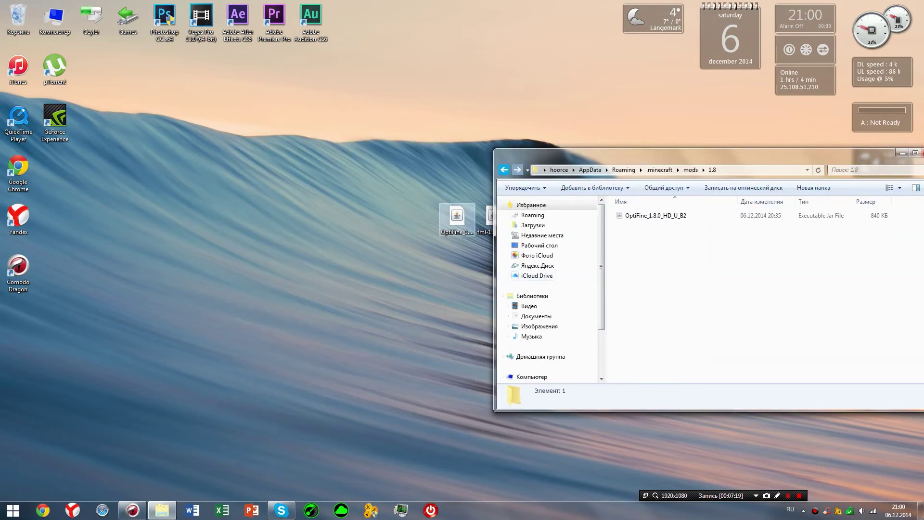
drag(457, 217, 732, 285)
click(413, 178)
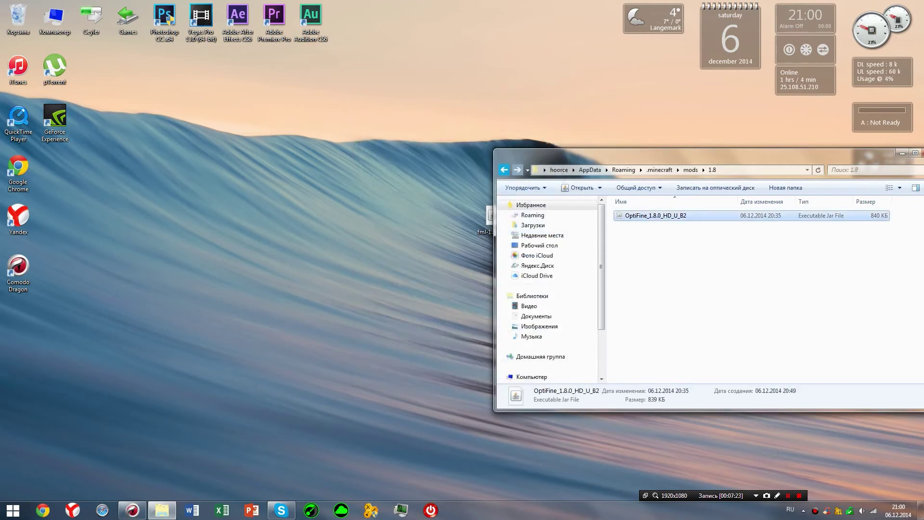
drag(621, 153, 342, 147)
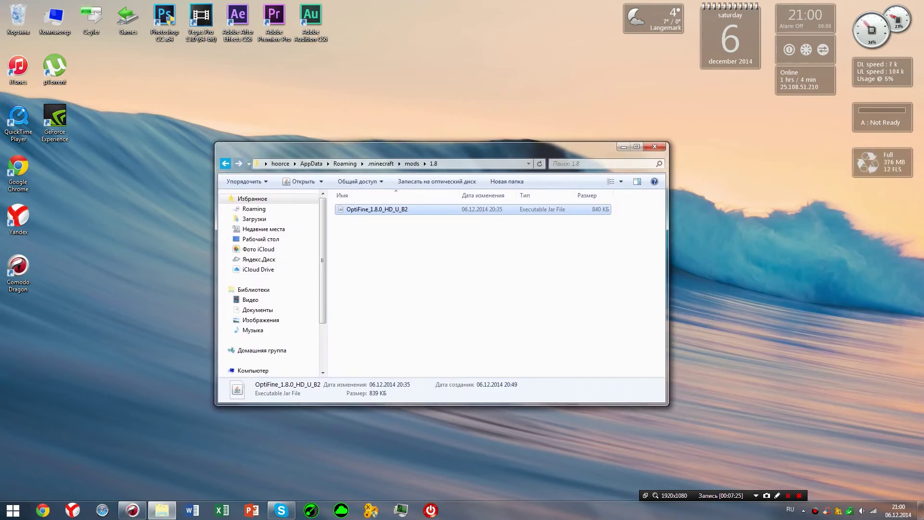
click(654, 147)
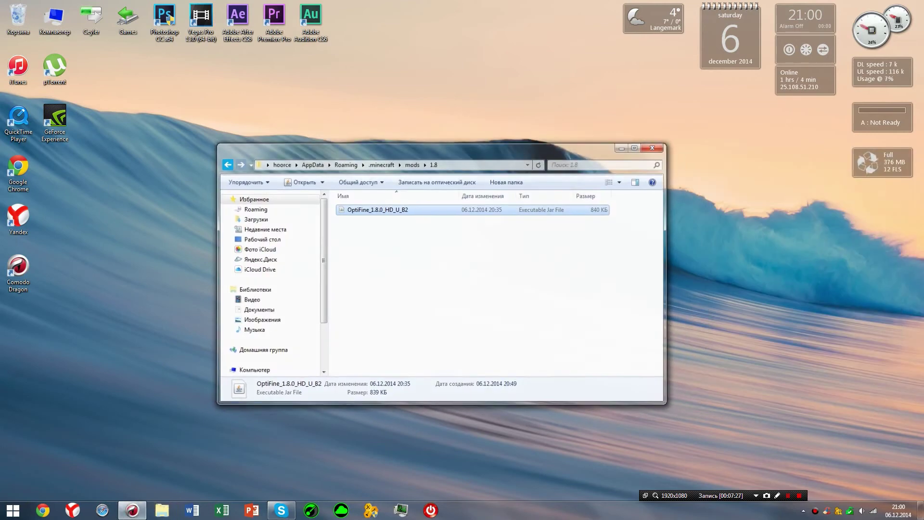
Step: Start the Minecraft launcher from the Games folder and close the folder window
double_click(128, 18)
double_click(414, 281)
drag(236, 150, 255, 98)
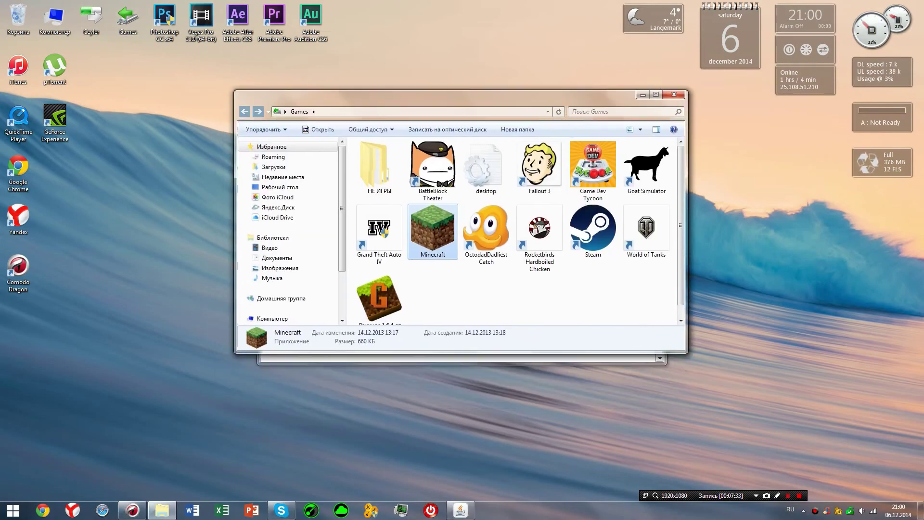
click(674, 94)
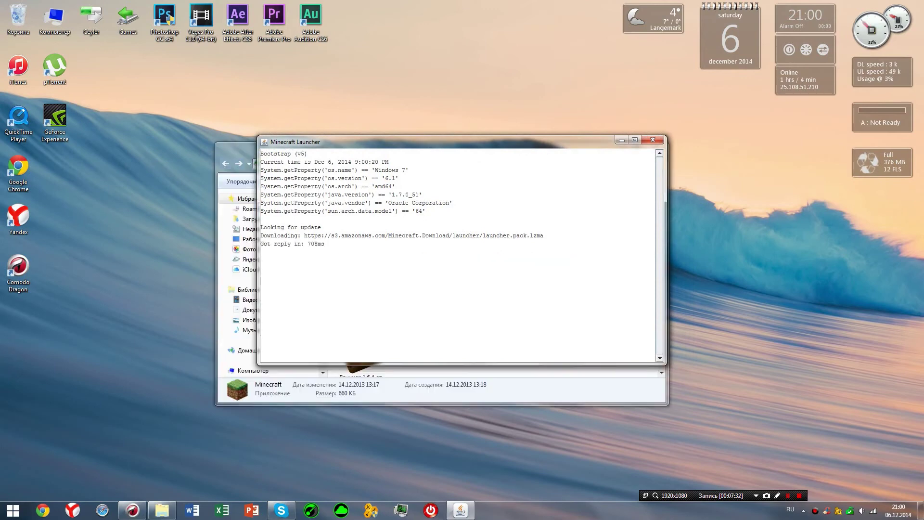
drag(236, 152, 254, 96)
key(alt+F4)
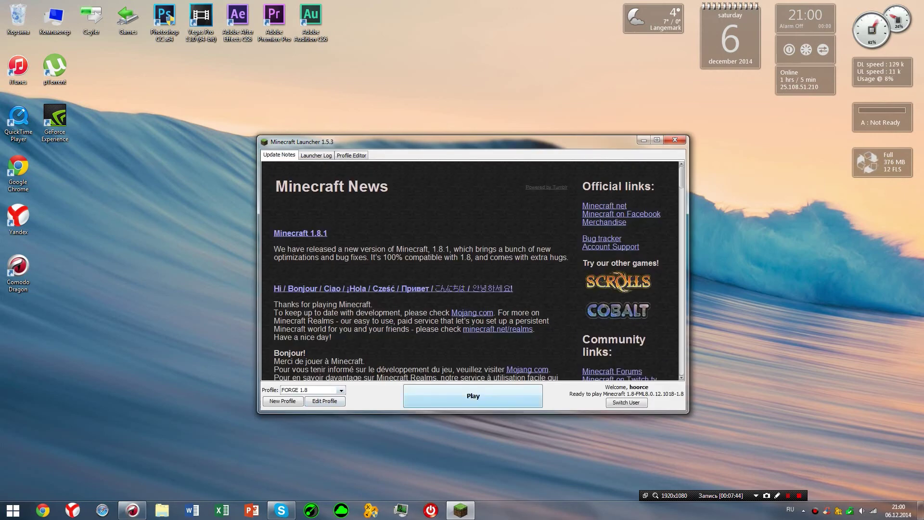
Step: Launch the game with the FORGE 1.8 profile and enter a single-player world to try out OptiFine
click(473, 396)
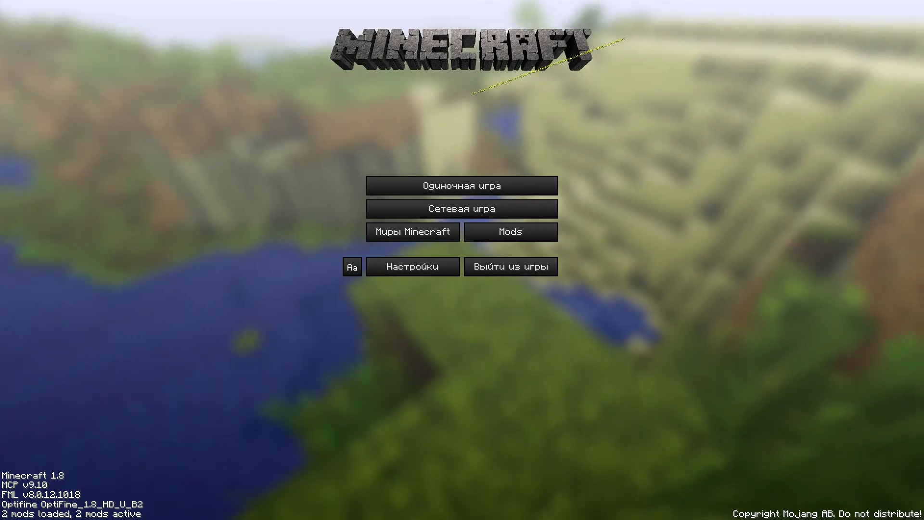
click(461, 183)
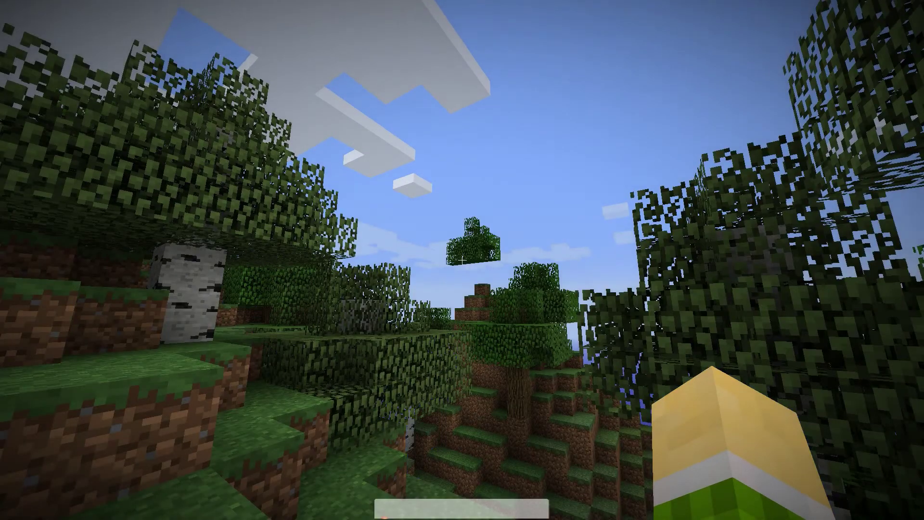
key(w)
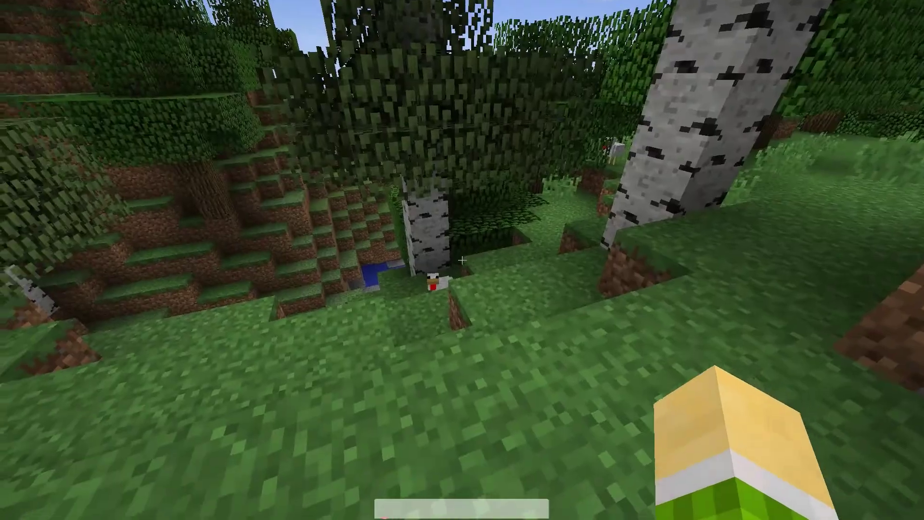